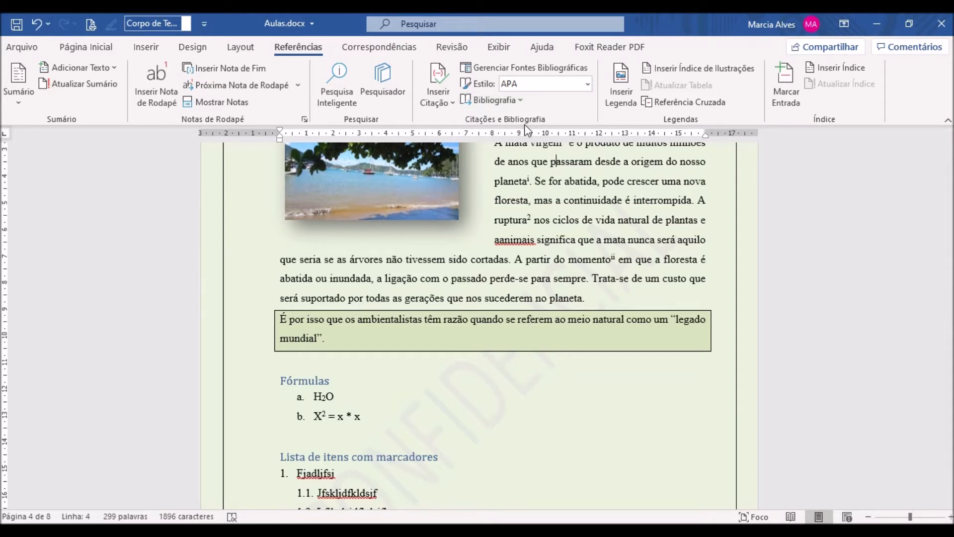
Start a new bibliographic source of type Livro for a citation in the forest paragraph and enter the author's full name
{"action": "left_click", "coordinate": [440, 97]}
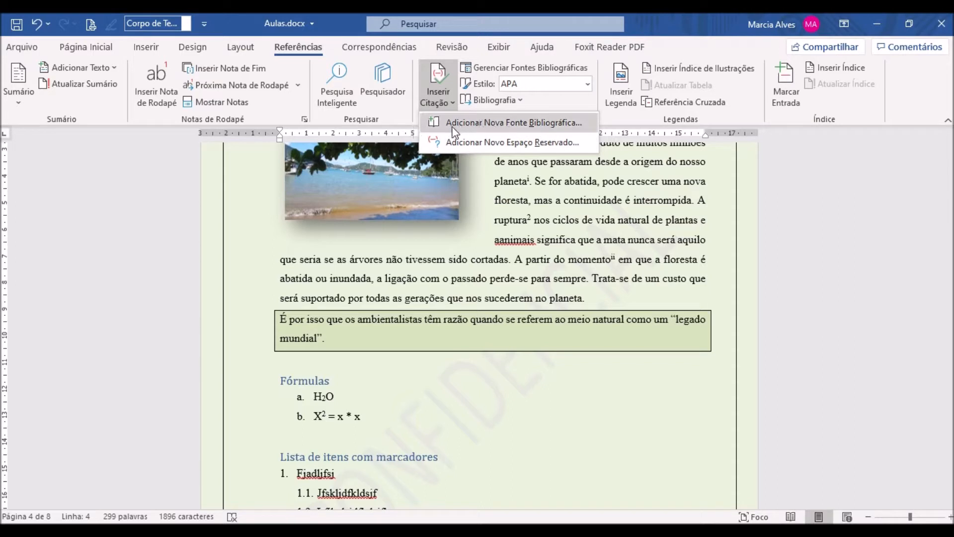
{"action": "left_click", "coordinate": [533, 124]}
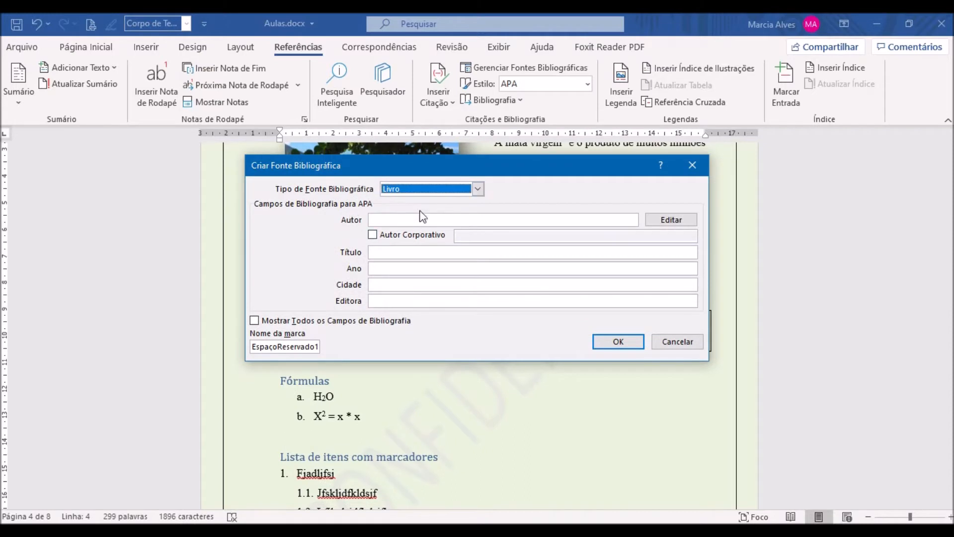
{"action": "left_click", "coordinate": [477, 189]}
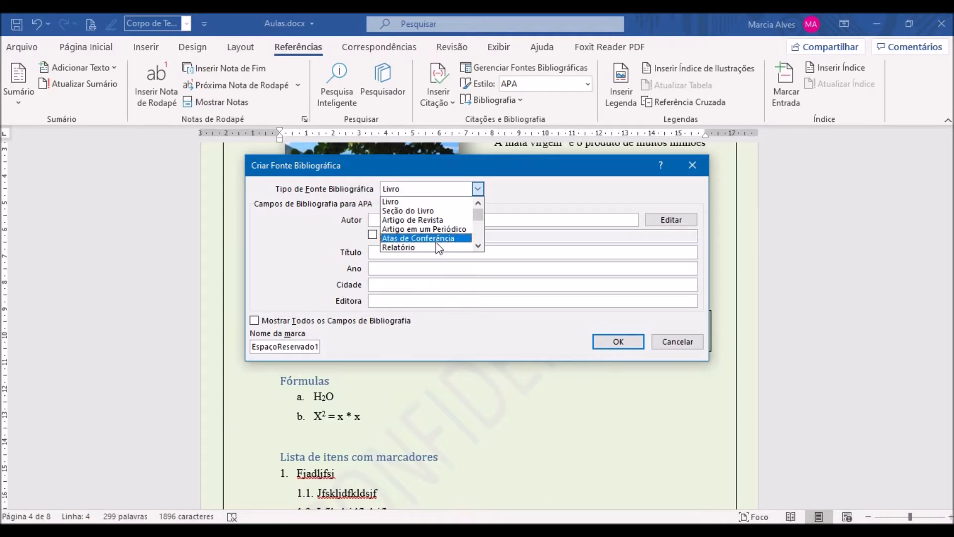
{"action": "left_click", "coordinate": [417, 201]}
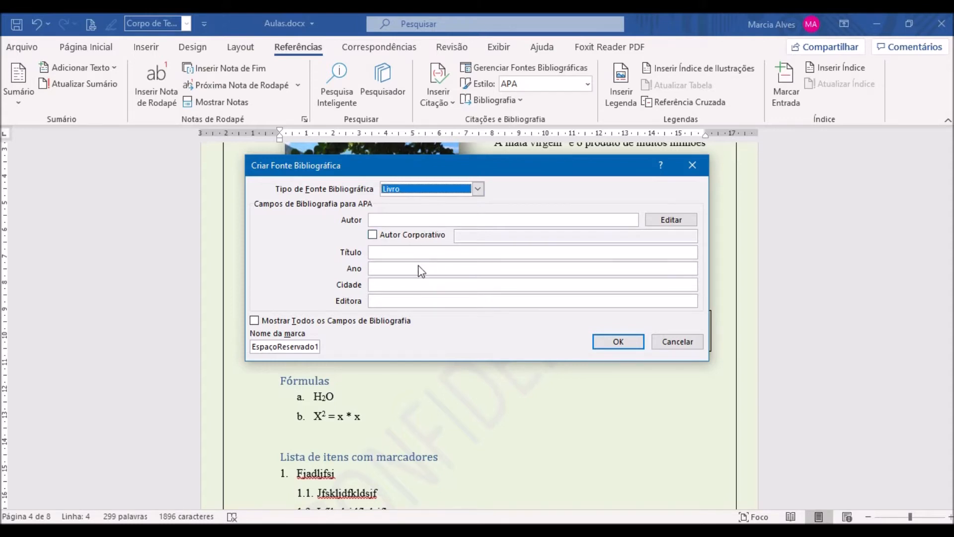
{"action": "left_click", "coordinate": [389, 220]}
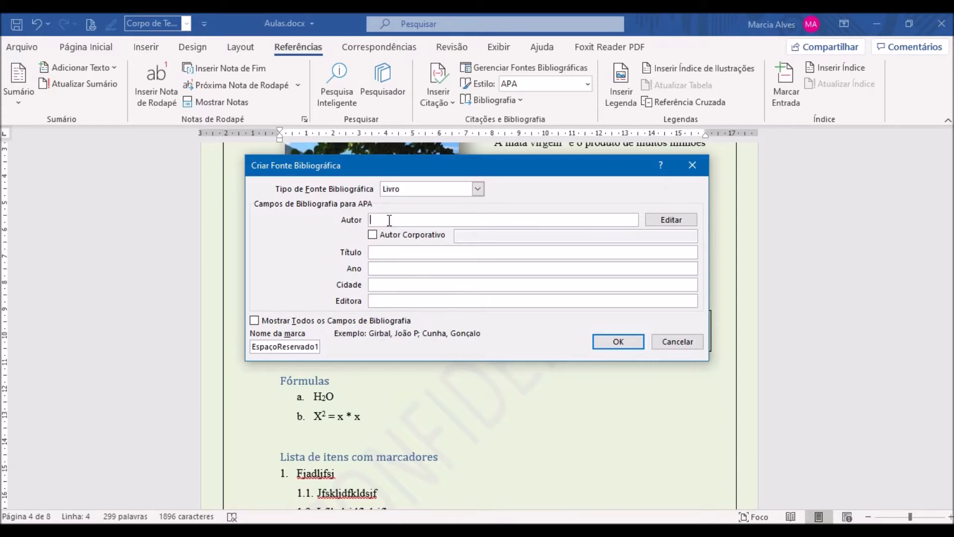
{"action": "type", "text": "S"}
{"action": "key", "text": "BackSpace"}
{"action": "type", "text": "Marcia S"}
{"action": "key", "text": "BackSpace"}
{"action": "type", "text": "Alves"}
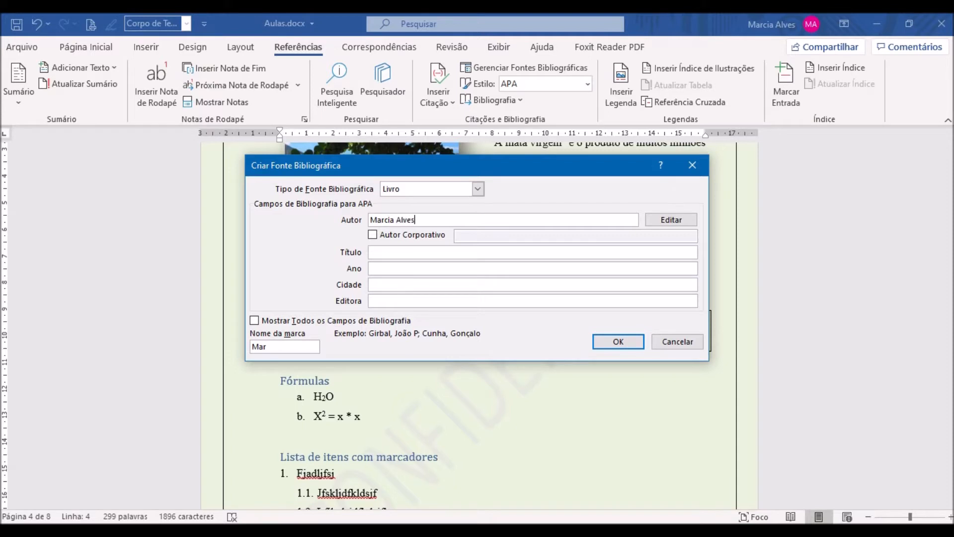
Complete the source with title "Como trabalhar com o Word", year 2019, city Porto Alegre and publisher "Minha", inserting its citation
{"action": "left_click", "coordinate": [392, 255]}
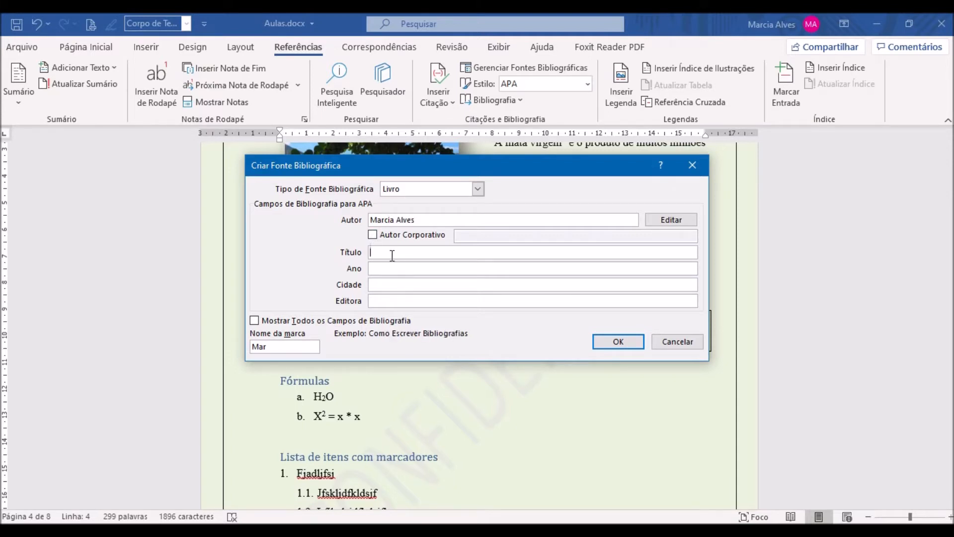
{"action": "type", "text": "Como trabalhar com o Word"}
{"action": "left_click", "coordinate": [405, 267]}
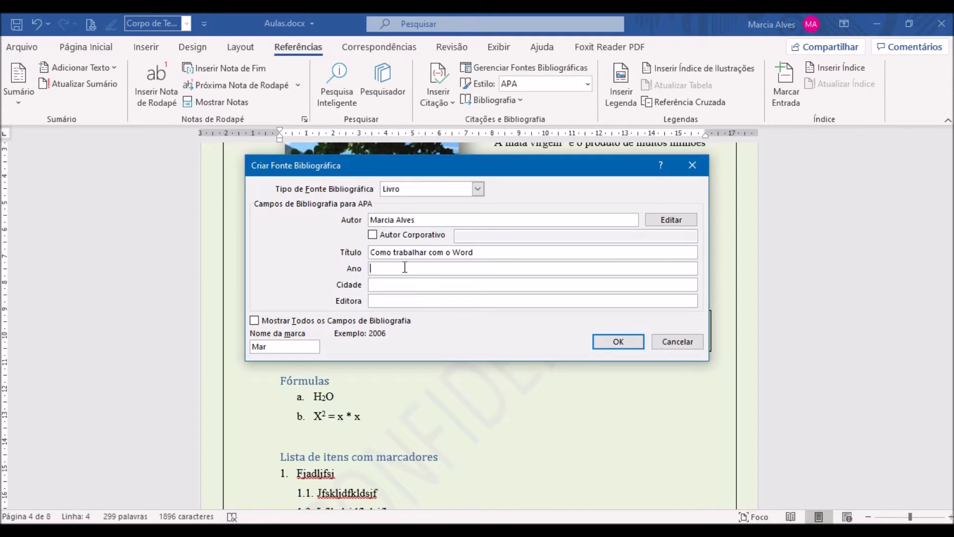
{"action": "type", "text": "2019"}
{"action": "left_click", "coordinate": [424, 285]}
{"action": "type", "text": "Porto Alegre"}
{"action": "left_click", "coordinate": [416, 302]}
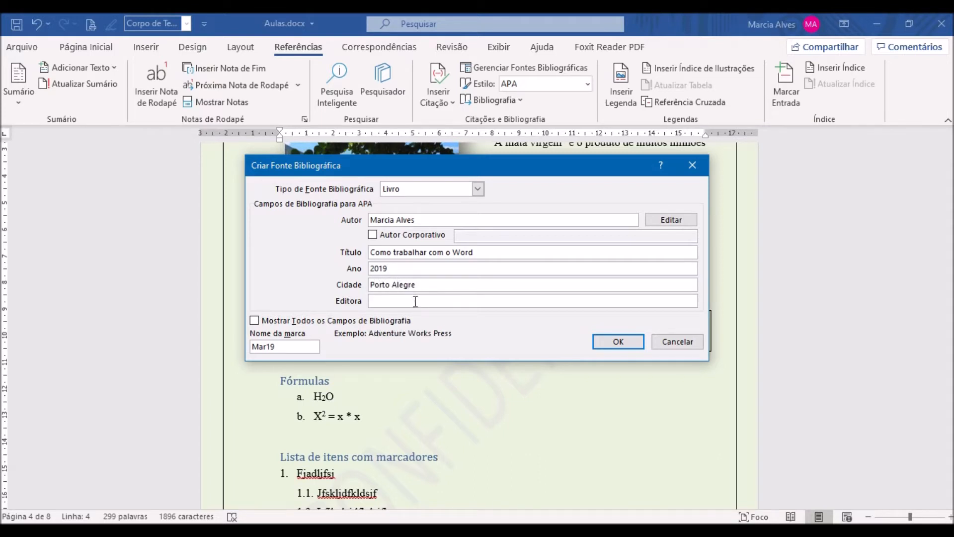
{"action": "type", "text": "Minha"}
{"action": "left_click", "coordinate": [619, 341]}
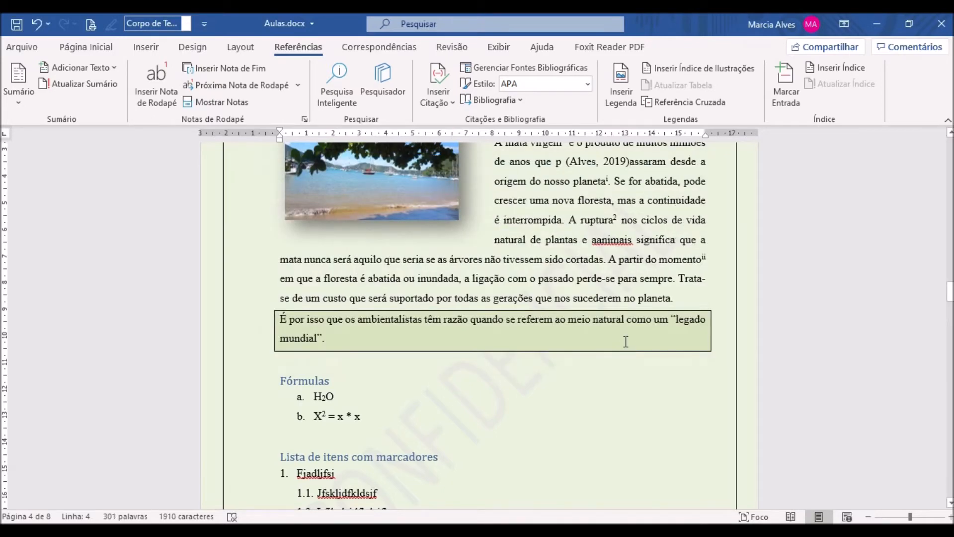
{"action": "left_click", "coordinate": [625, 341]}
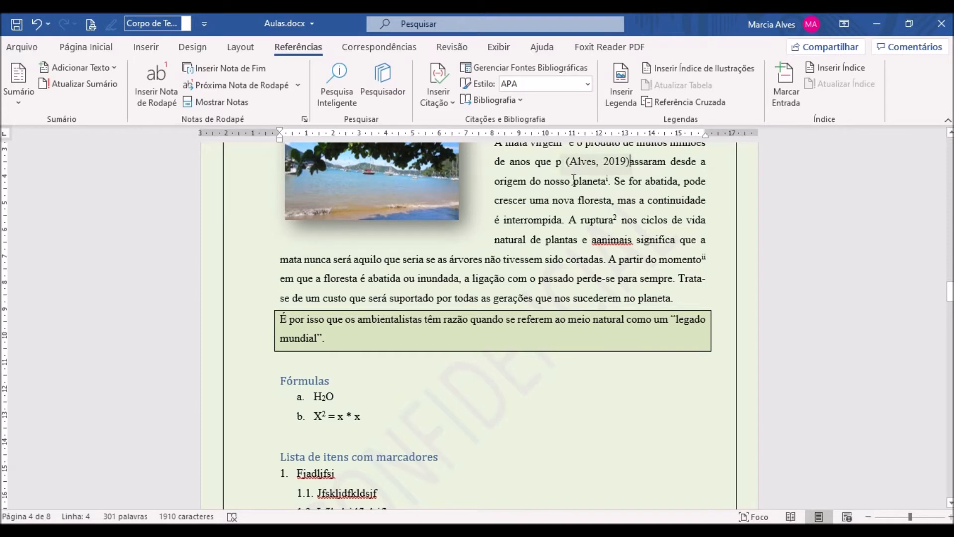
{"action": "scroll", "coordinate": [597, 259], "scroll_direction": "up", "scroll_amount": 1}
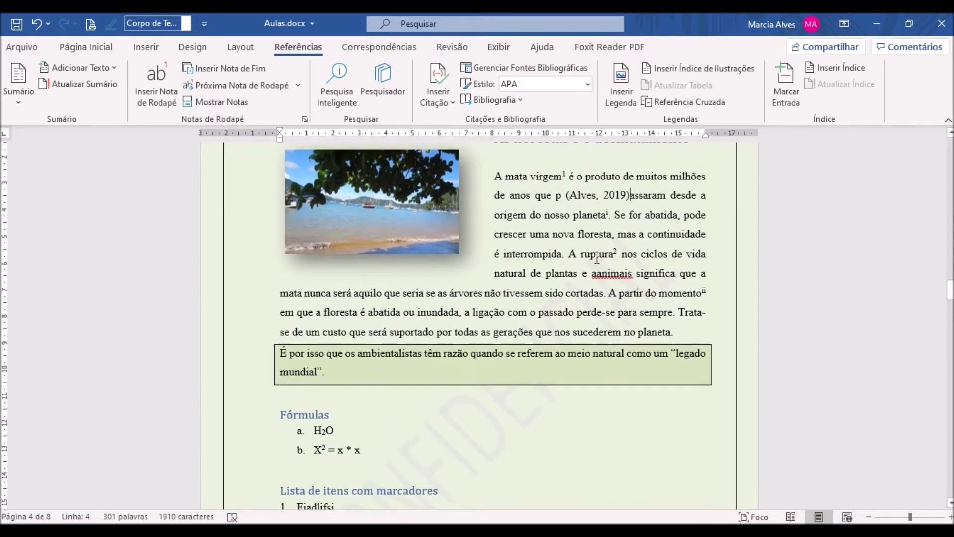
{"action": "left_click", "coordinate": [563, 200]}
{"action": "mouse_move", "coordinate": [597, 195]}
{"action": "left_mouse_down"}
{"action": "mouse_move", "coordinate": [591, 208]}
{"action": "mouse_move", "coordinate": [614, 231]}
{"action": "mouse_move", "coordinate": [563, 198]}
{"action": "left_mouse_up"}
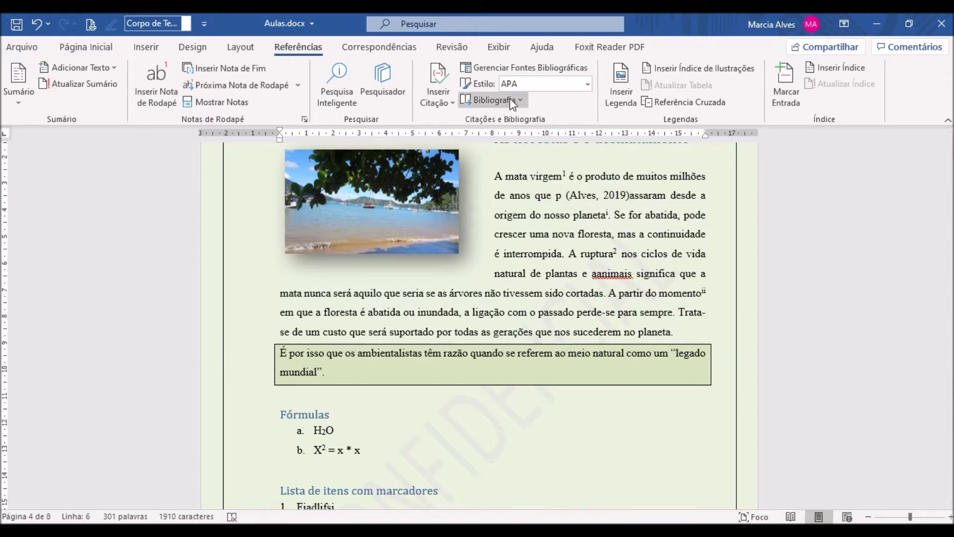
Insert a citation of the existing source "Como trabalhar com o Word" at the end of the boxed "legado mundial" paragraph
{"action": "left_click", "coordinate": [417, 376]}
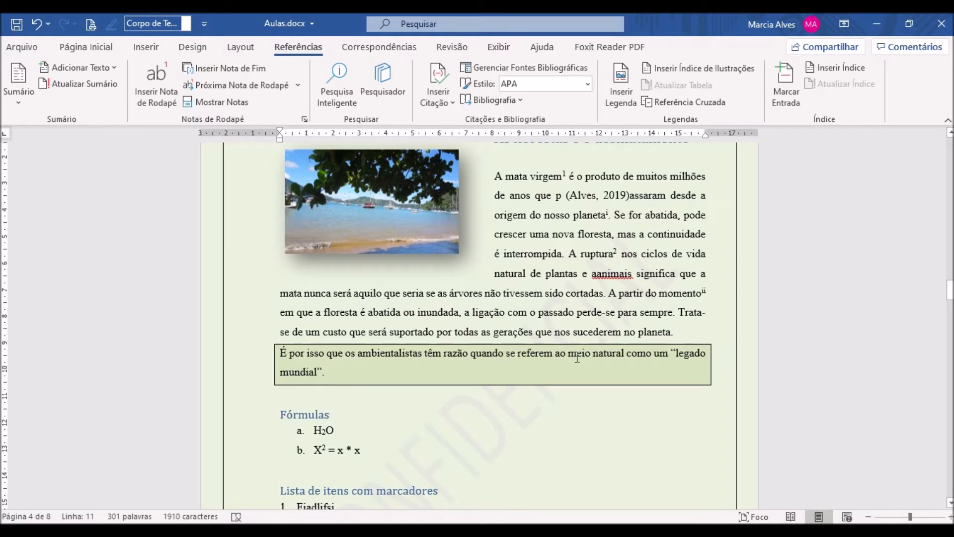
{"action": "left_click", "coordinate": [453, 103]}
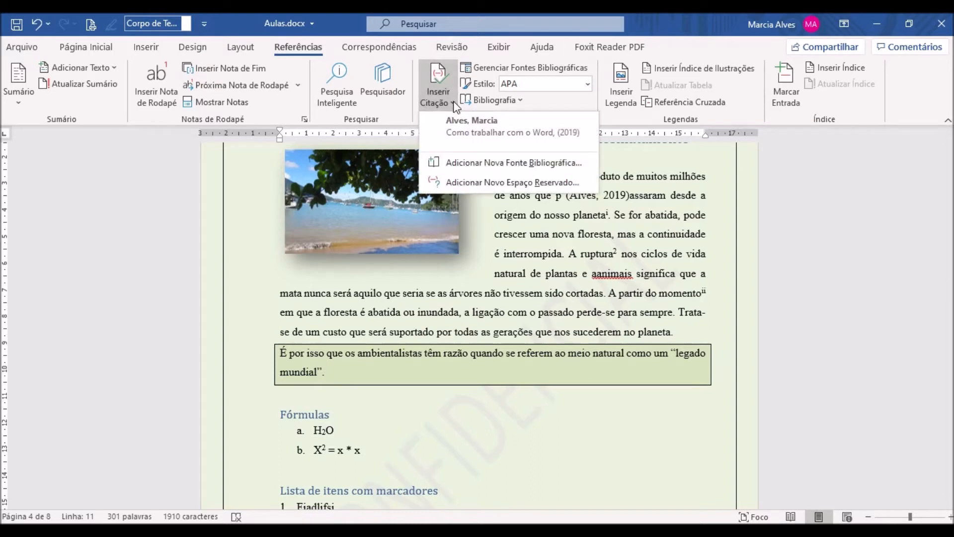
{"action": "left_click", "coordinate": [496, 132]}
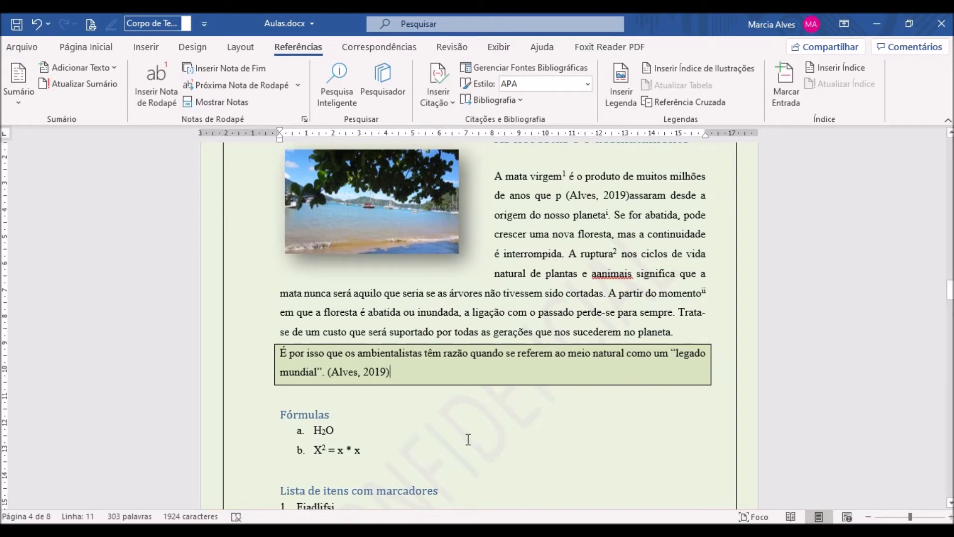
Start a new Livro source for a citation after the "Fórmulas" heading and enter the author's full name
{"action": "left_click", "coordinate": [390, 411]}
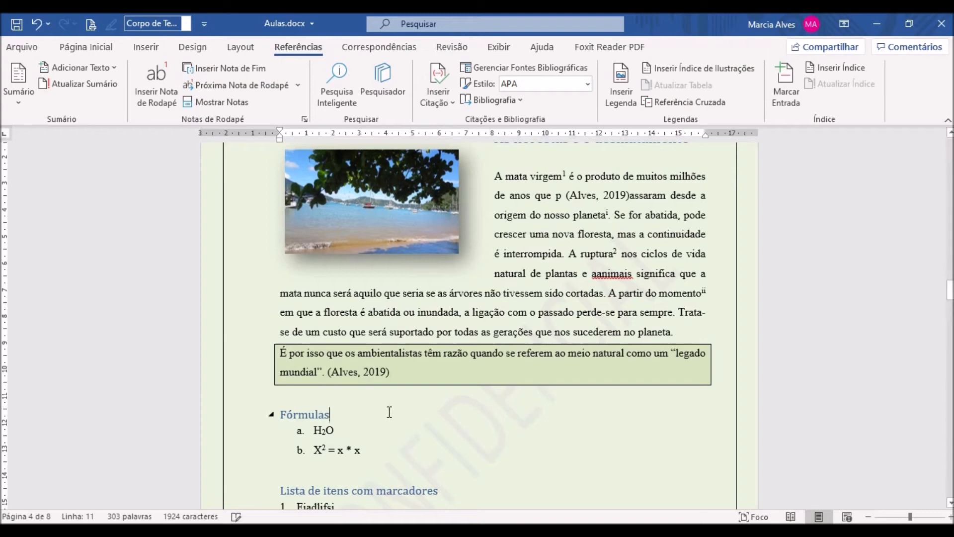
{"action": "left_click", "coordinate": [430, 99]}
{"action": "left_click", "coordinate": [502, 164]}
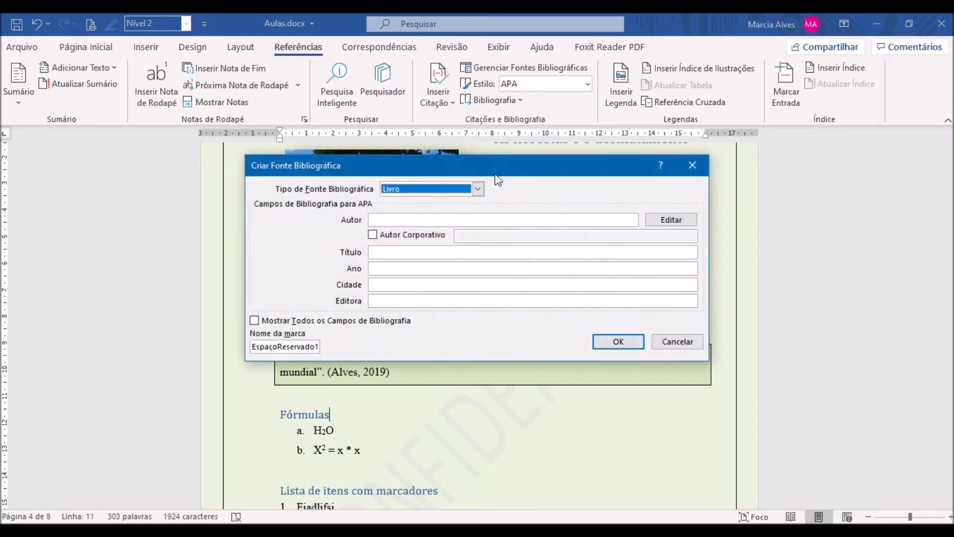
{"action": "left_click", "coordinate": [391, 220]}
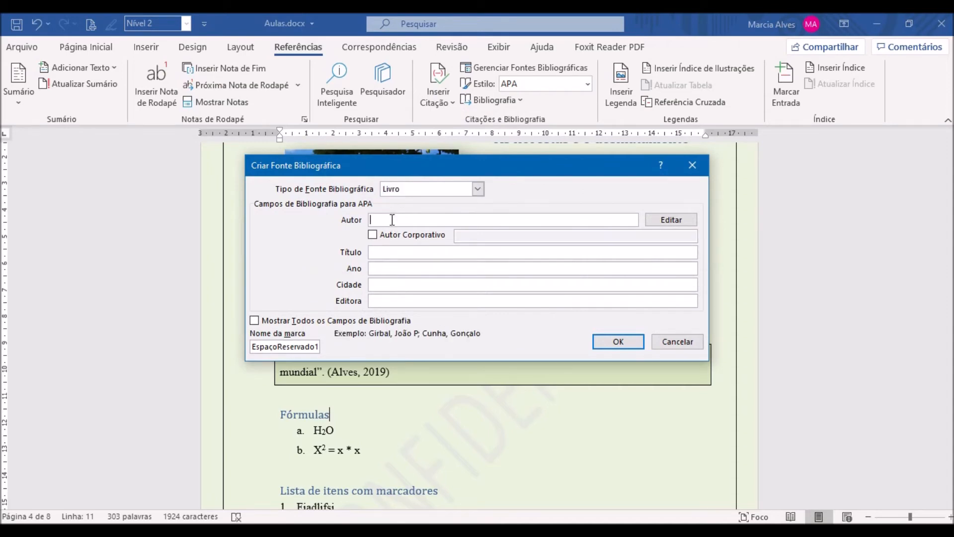
{"action": "type", "text": "Paulo Pereira"}
Complete the source with title "Resolvendo questões do Word", year 2008, city Porto Alegre and publisher "Paulinas", inserting its citation
{"action": "left_click", "coordinate": [400, 255]}
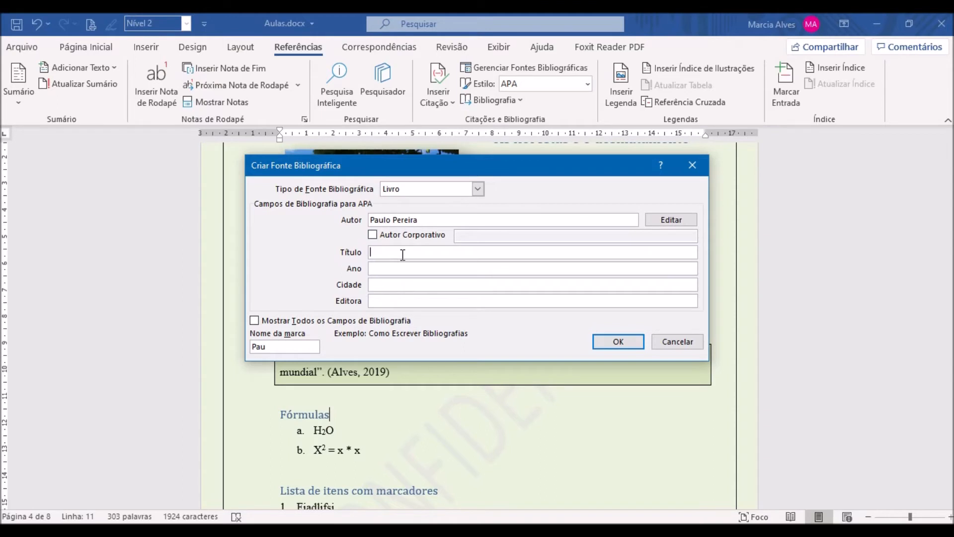
{"action": "type", "text": "Resolvendo questões do Word"}
{"action": "left_click", "coordinate": [403, 267]}
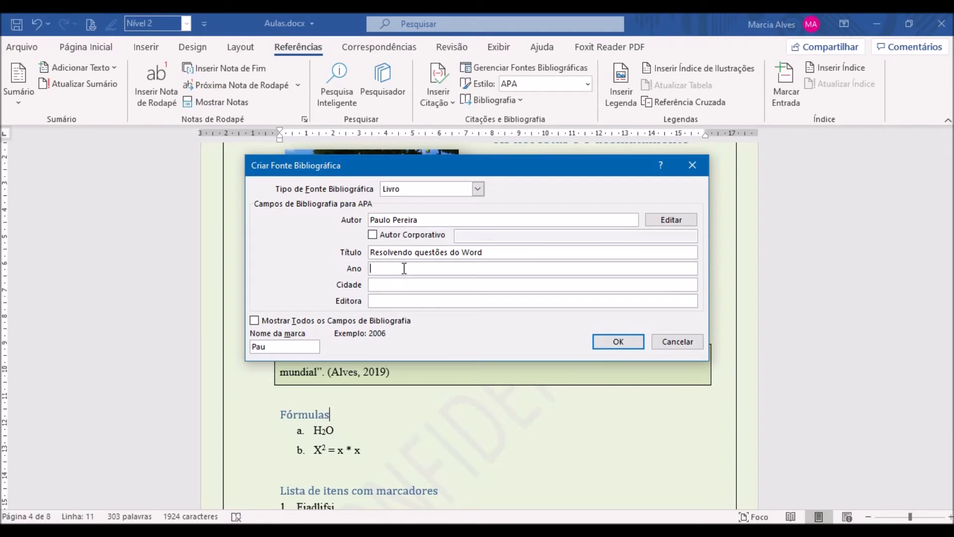
{"action": "type", "text": "2008"}
{"action": "left_click", "coordinate": [416, 282]}
{"action": "type", "text": "Porto Ale"}
{"action": "type", "text": "gre"}
{"action": "left_click", "coordinate": [407, 299]}
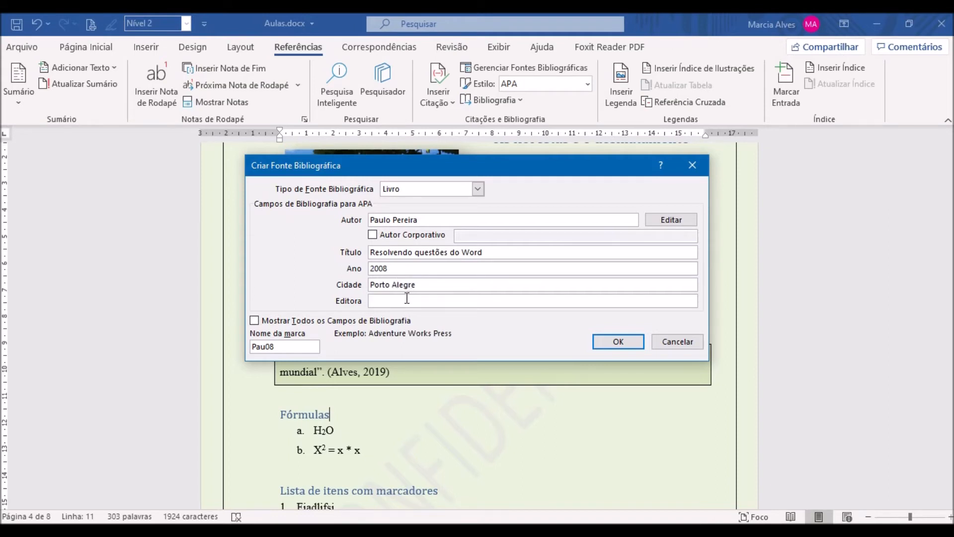
{"action": "type", "text": "Paulinas"}
{"action": "left_click", "coordinate": [614, 341]}
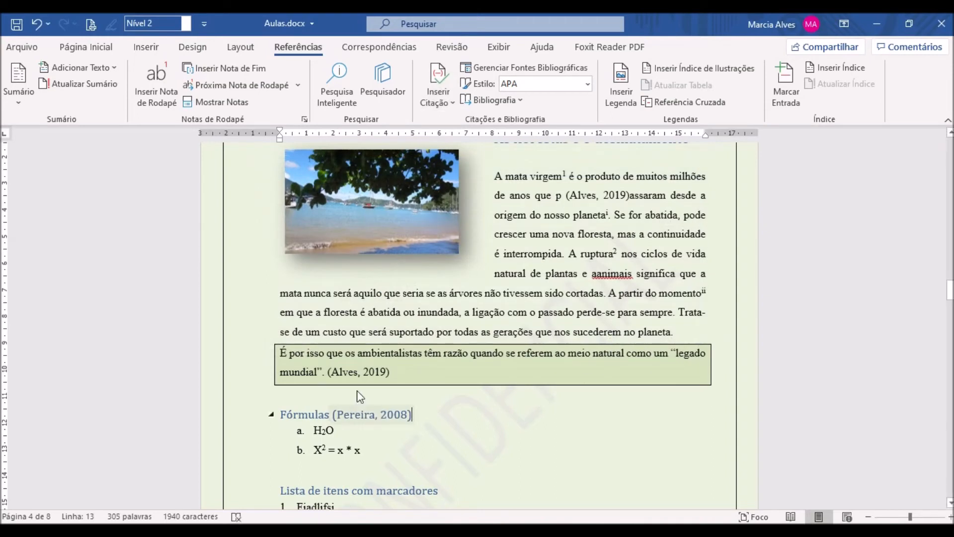
Delete the citation from the "Fórmulas" heading
{"action": "left_click", "coordinate": [328, 417]}
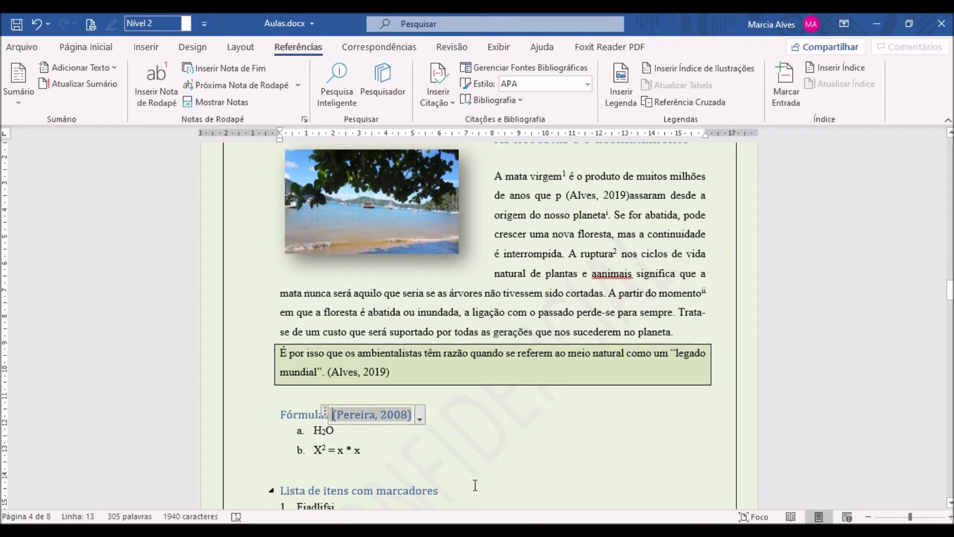
{"action": "left_click", "coordinate": [420, 420]}
{"action": "left_click", "coordinate": [325, 408]}
{"action": "left_click", "coordinate": [325, 411]}
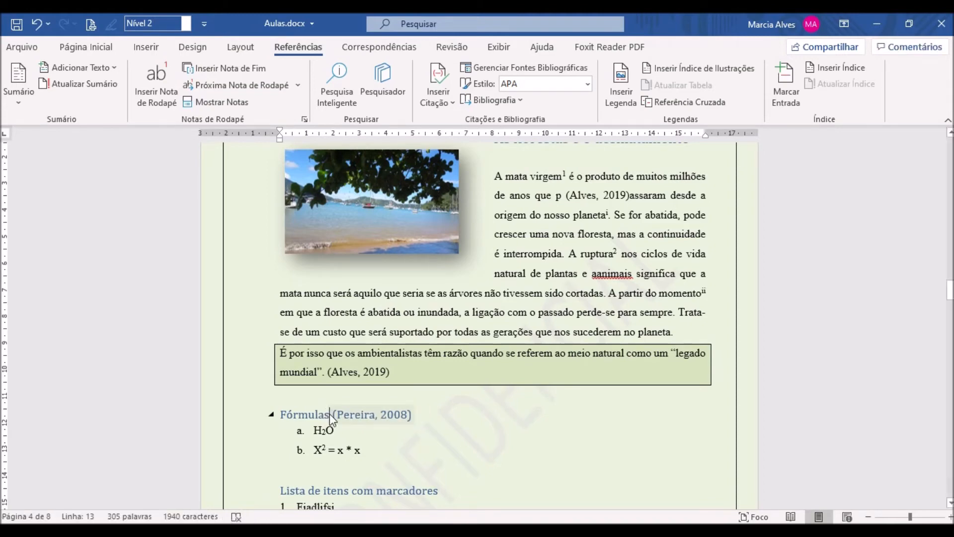
{"action": "left_click", "coordinate": [329, 414]}
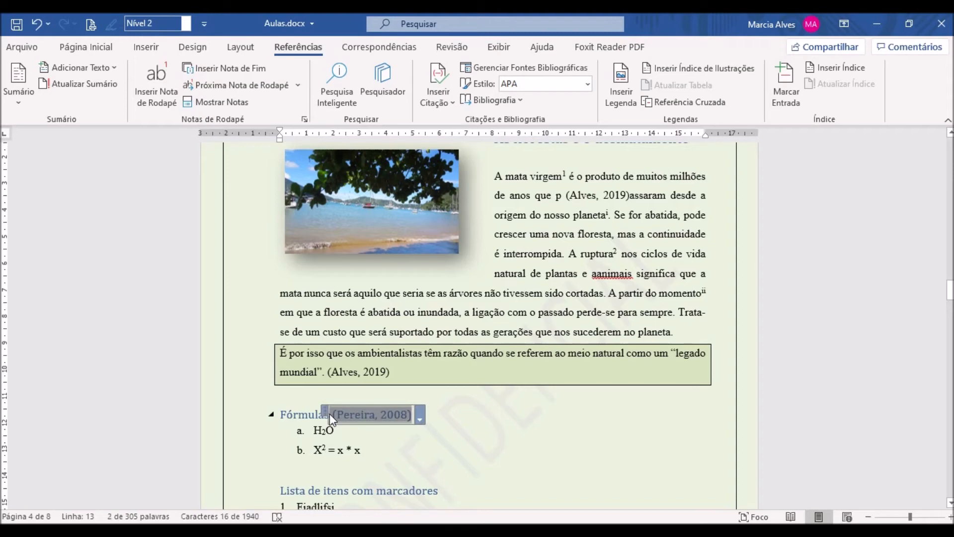
{"action": "key", "text": "Delete"}
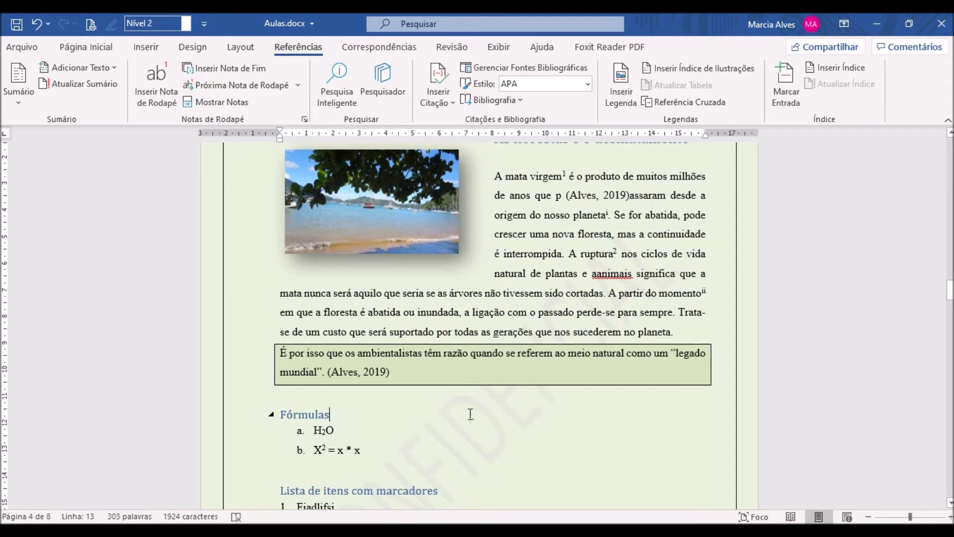
Add seven blank lines at the end of the document, below the SmartArt diagram
{"action": "scroll", "coordinate": [488, 443], "scroll_direction": "down", "scroll_amount": 3}
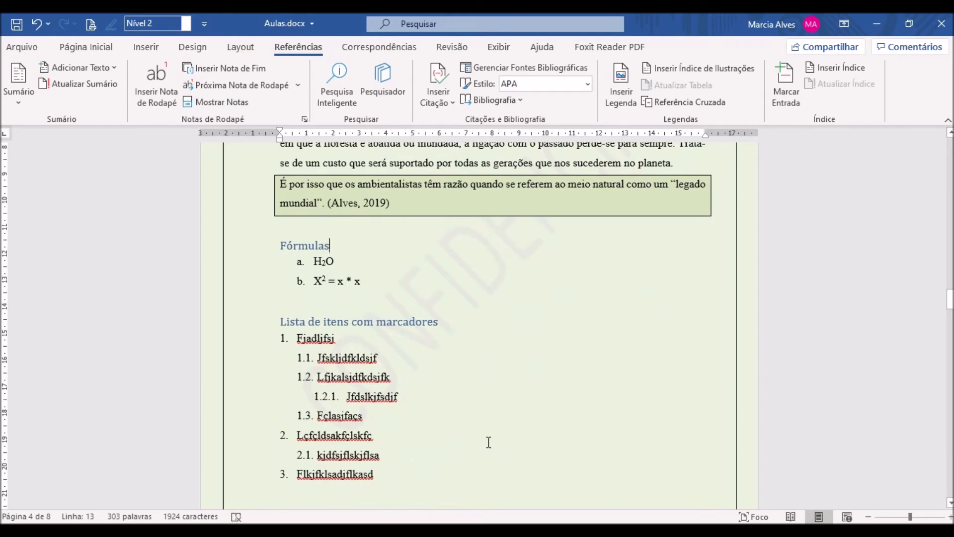
{"action": "scroll", "coordinate": [489, 441], "scroll_direction": "down", "scroll_amount": 5}
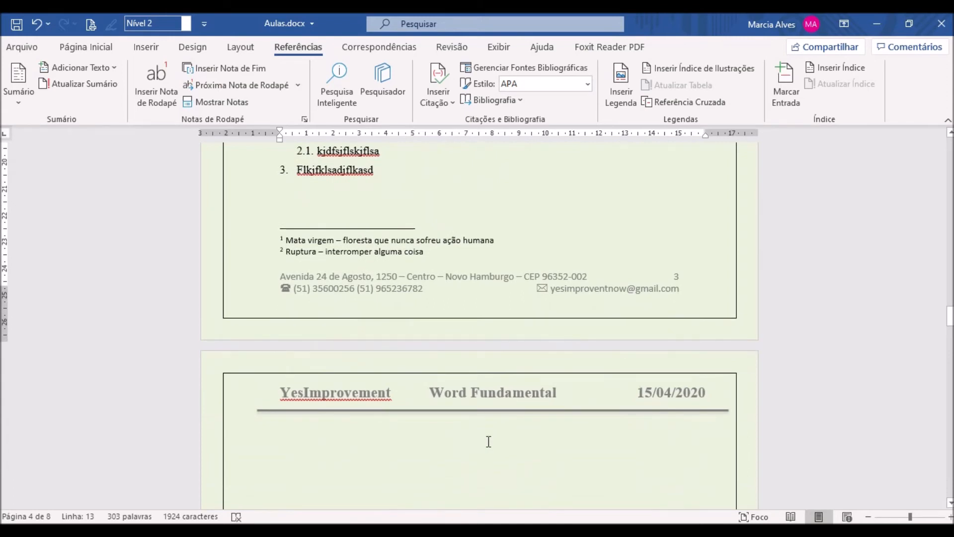
{"action": "key", "text": "ctrl+End"}
{"action": "scroll", "coordinate": [518, 479], "scroll_direction": "down", "scroll_amount": 3}
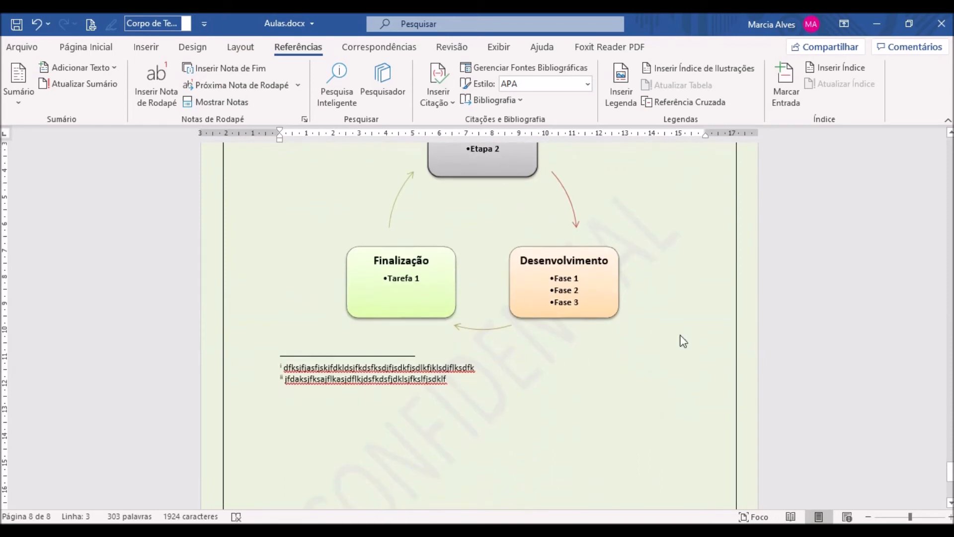
{"action": "key", "text": "Return"}
{"action": "key", "text": "Return"}
{"action": "key", "text": "Return"}
{"action": "key", "text": "Return"}
{"action": "key", "text": "Return"}
{"action": "key", "text": "Return"}
{"action": "key", "text": "Return"}
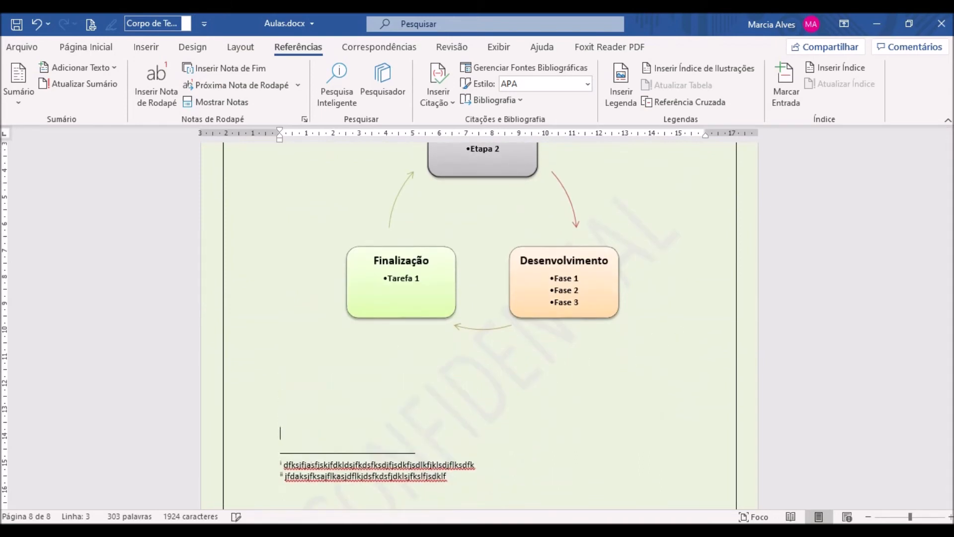
Insert the built-in "Referências" bibliography in the blank space between the SmartArt diagram and the endnotes
{"action": "key", "text": "Up"}
{"action": "key", "text": "Up"}
{"action": "key", "text": "Up"}
{"action": "key", "text": "Up"}
{"action": "key", "text": "Up"}
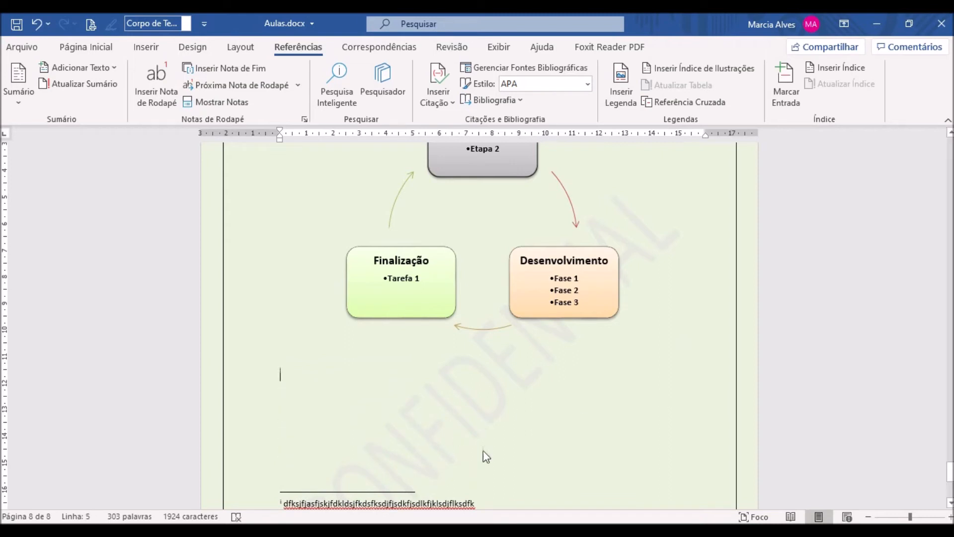
{"action": "scroll", "coordinate": [464, 412], "scroll_direction": "down", "scroll_amount": 3}
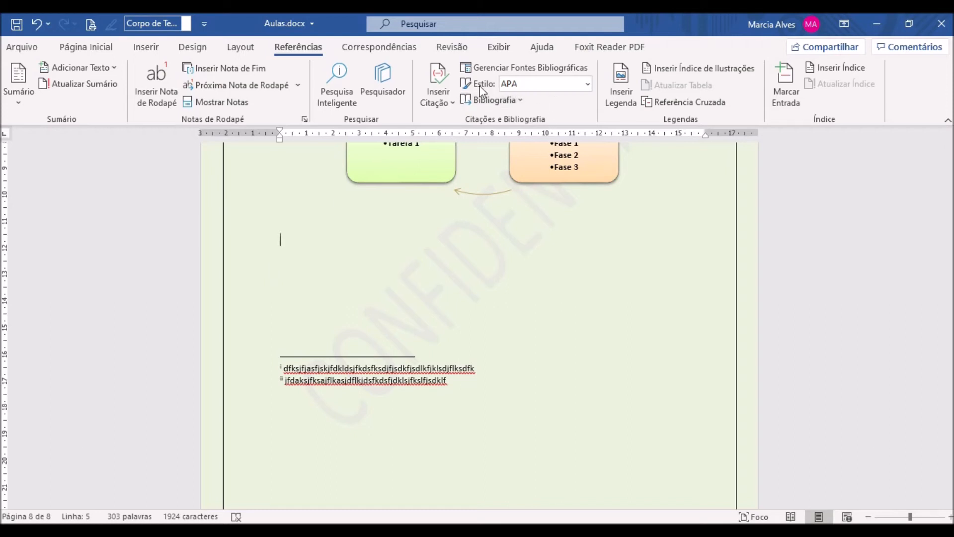
{"action": "left_click", "coordinate": [523, 104]}
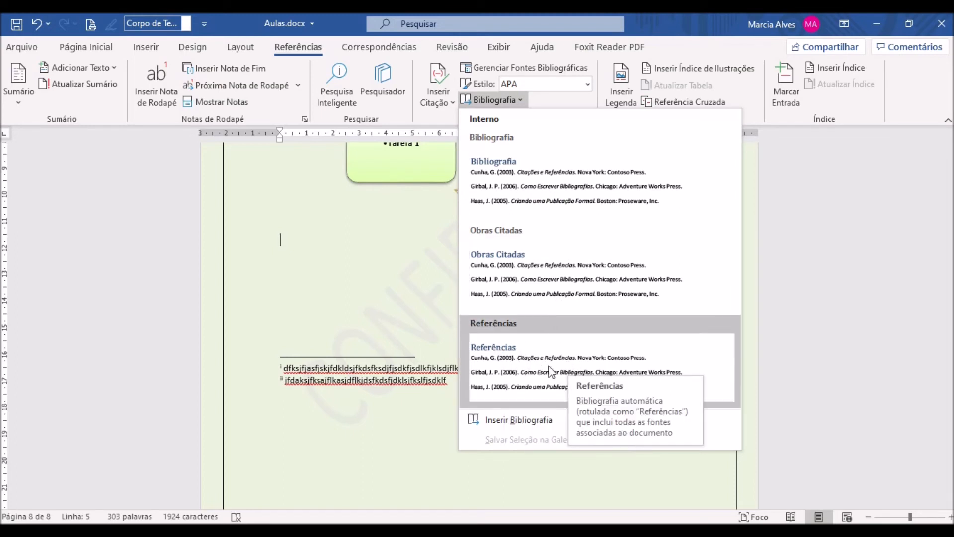
{"action": "left_click", "coordinate": [554, 338]}
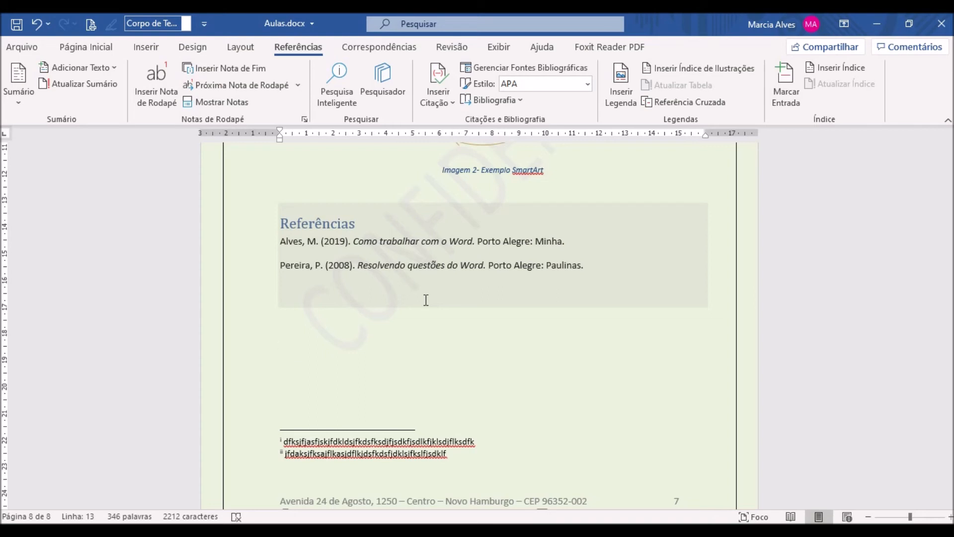
Start a new bibliographic source of type "Artigo em um Periódico" from the "Referências" heading
{"action": "left_click", "coordinate": [404, 228]}
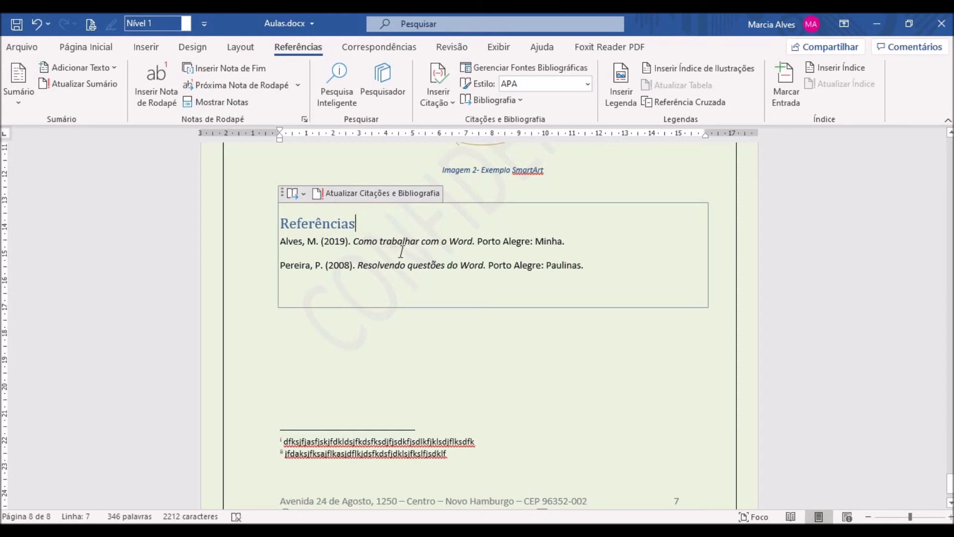
{"action": "left_click", "coordinate": [454, 101]}
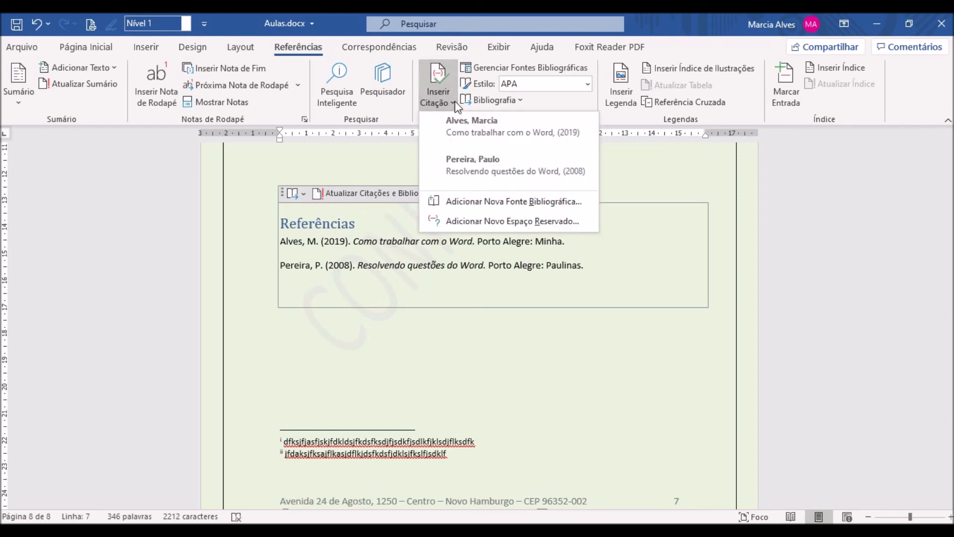
{"action": "left_click", "coordinate": [470, 201]}
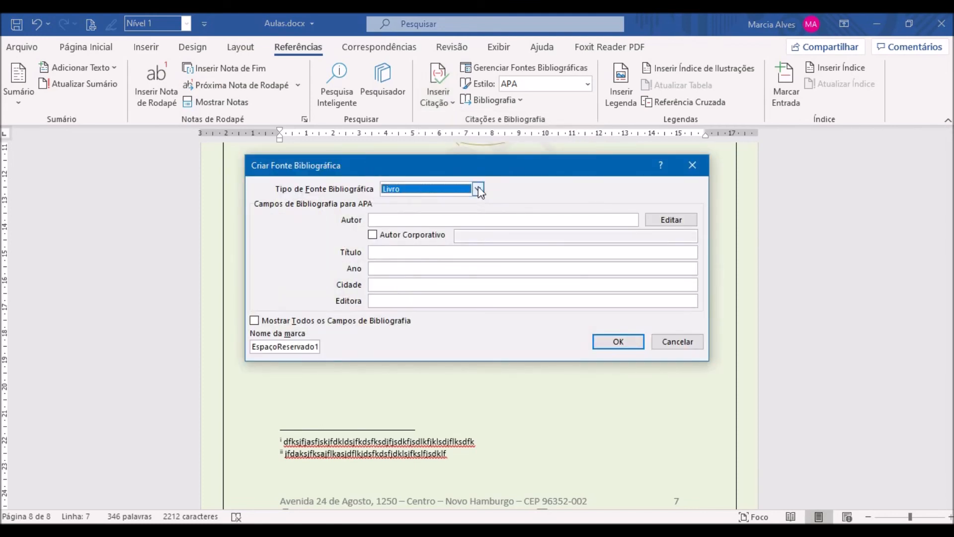
{"action": "left_click", "coordinate": [478, 189]}
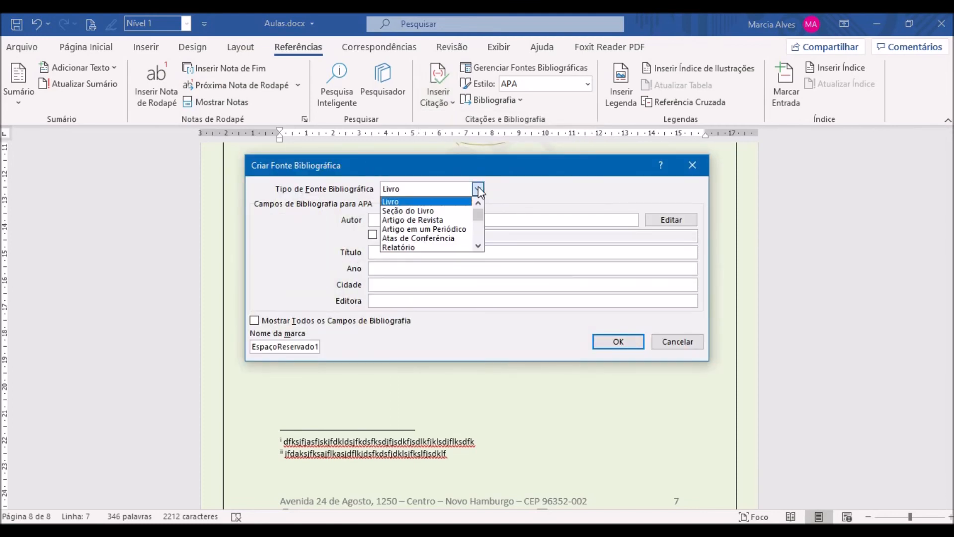
{"action": "left_click", "coordinate": [436, 230]}
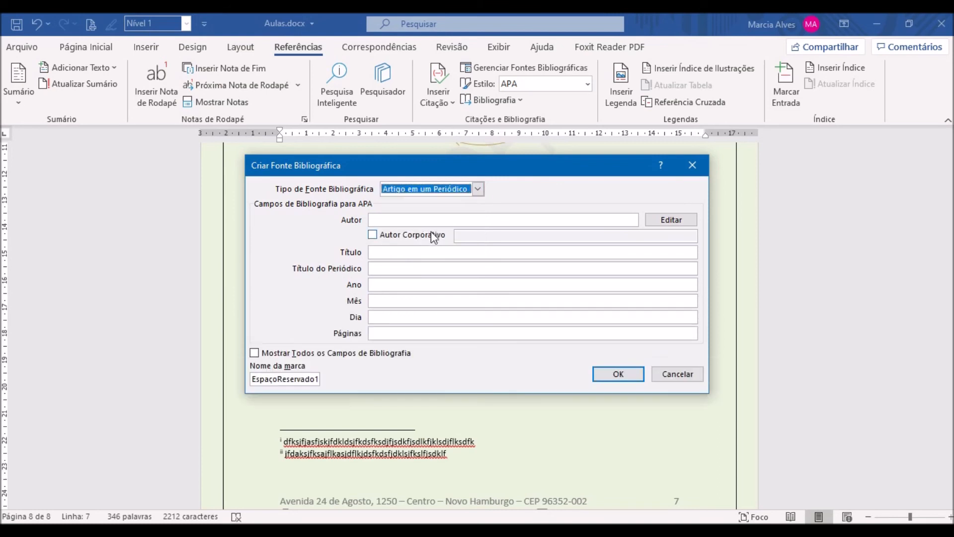
Enter the author's full name, the title "Como trabalhar com os aplicativos Office" and the periodical title "Word" for the new source
{"action": "left_click", "coordinate": [392, 221]}
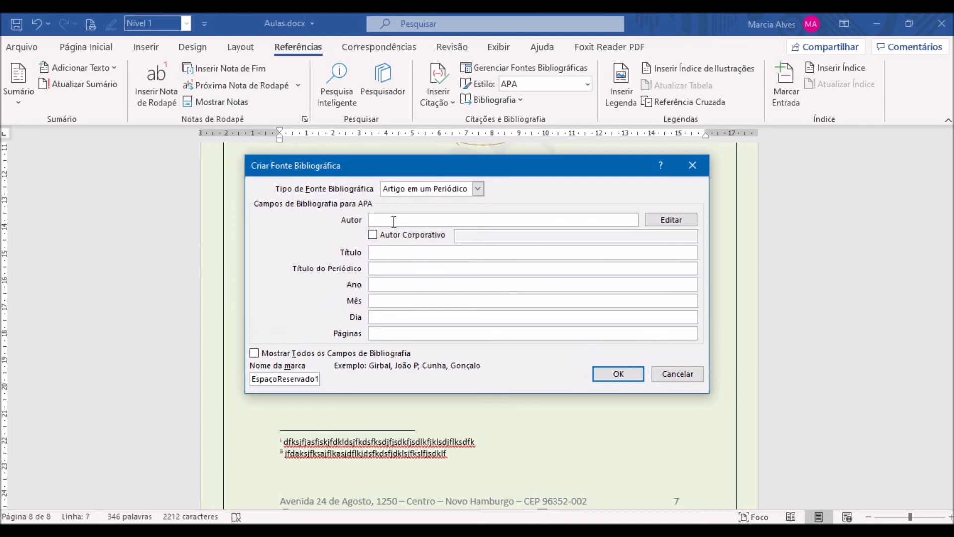
{"action": "type", "text": "Fernanda Abreu"}
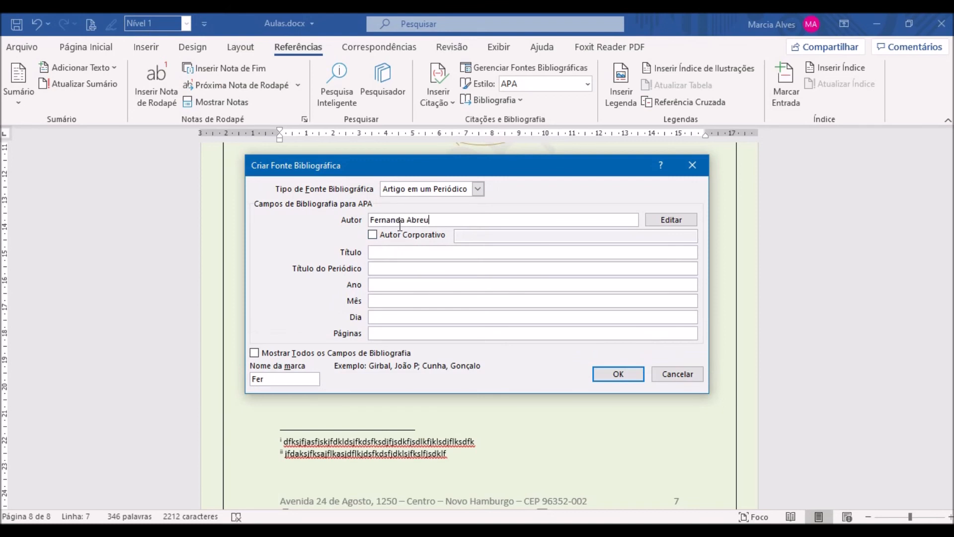
{"action": "left_click", "coordinate": [419, 254]}
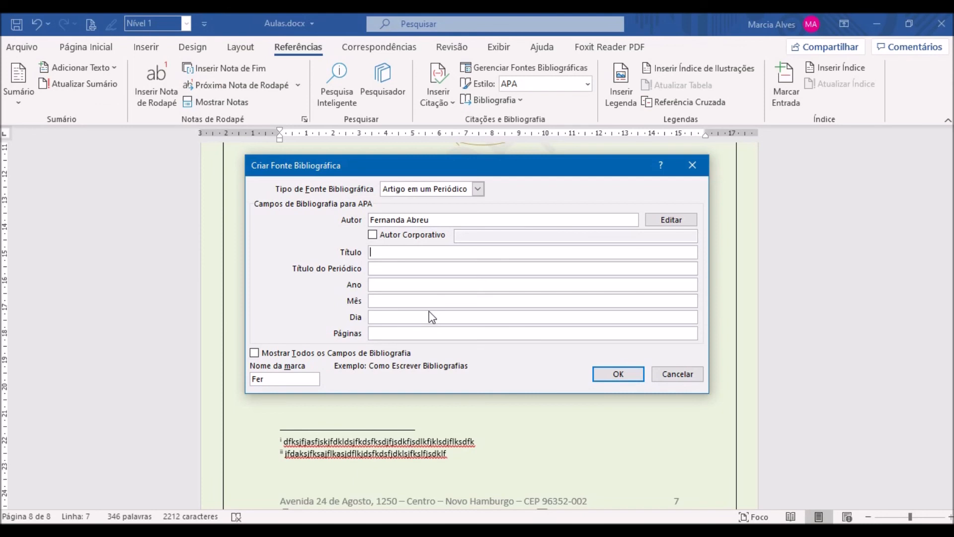
{"action": "type", "text": "Como trabalhar com os aplicativos"}
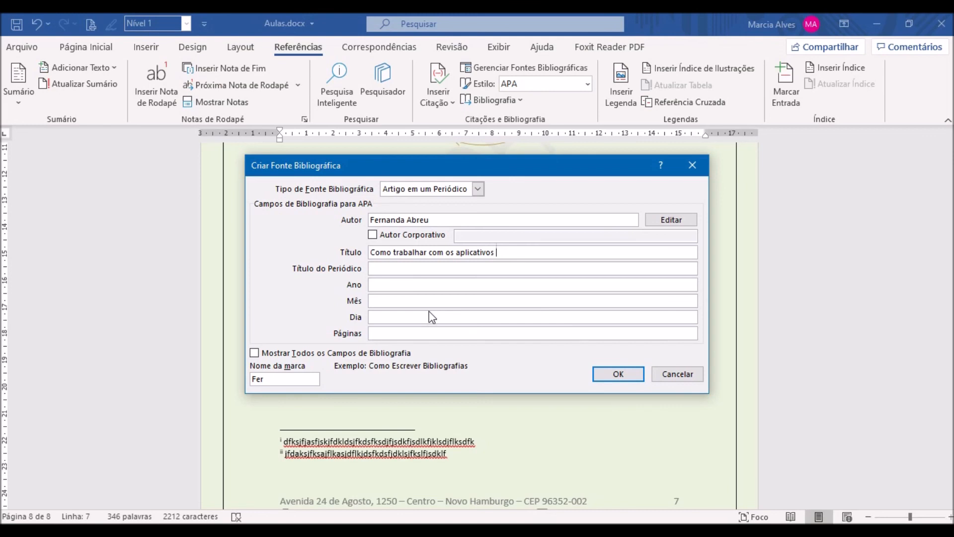
{"action": "type", "text": " Office"}
{"action": "left_click", "coordinate": [451, 269]}
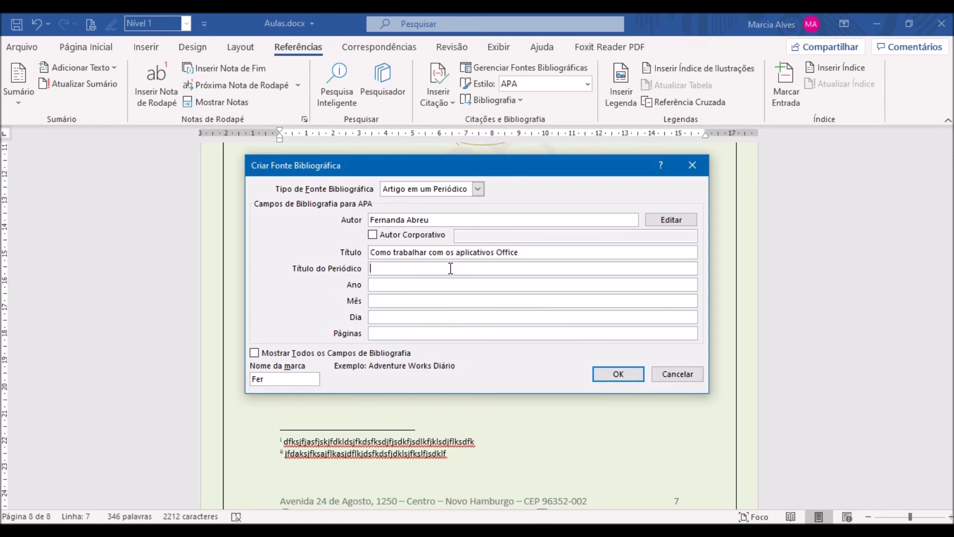
{"action": "type", "text": "Word"}
Set the article's publication date to year 2017, month "Janeiro" and day 21, with page 135
{"action": "left_click", "coordinate": [433, 285]}
{"action": "type", "text": "2017"}
{"action": "left_click", "coordinate": [390, 300]}
{"action": "type", "text": "Janeiro"}
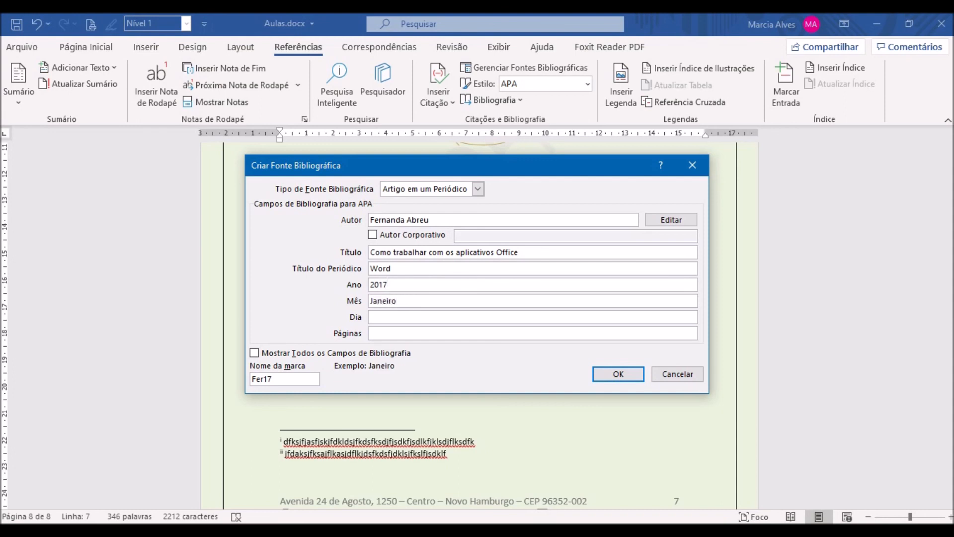
{"action": "left_click", "coordinate": [380, 317]}
{"action": "type", "text": "21"}
{"action": "left_click", "coordinate": [421, 332]}
{"action": "type", "text": "135"}
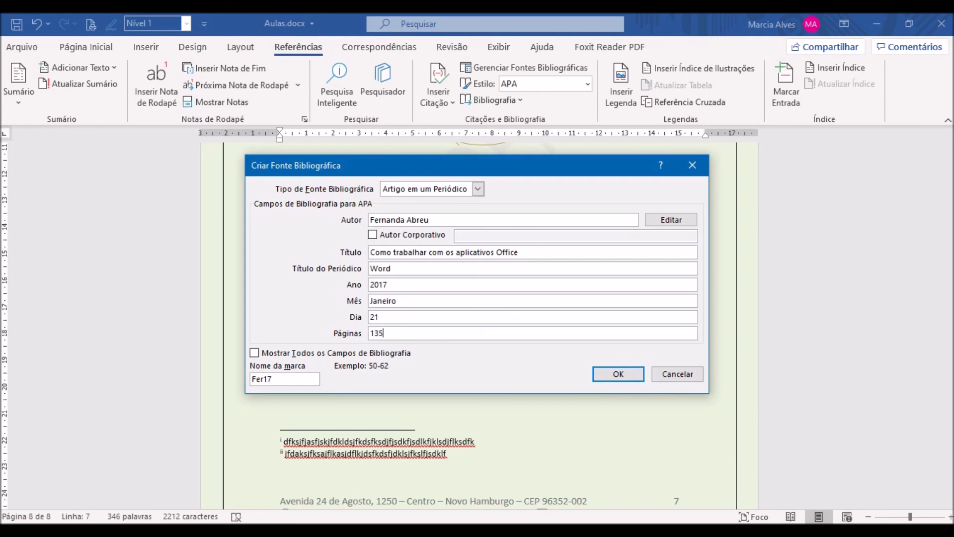
Save the periodical article source and update the "Referências" bibliography to include it
{"action": "left_click", "coordinate": [616, 374]}
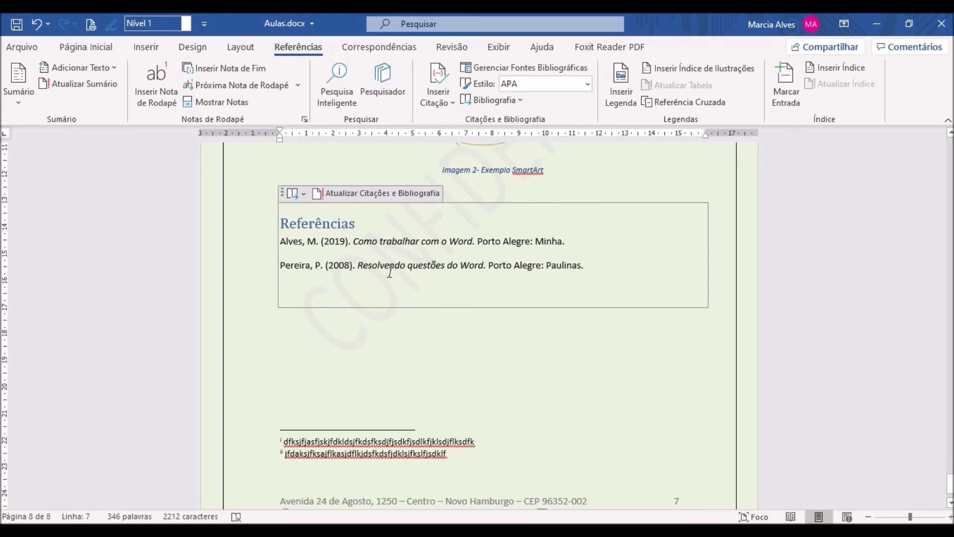
{"action": "left_click", "coordinate": [368, 195]}
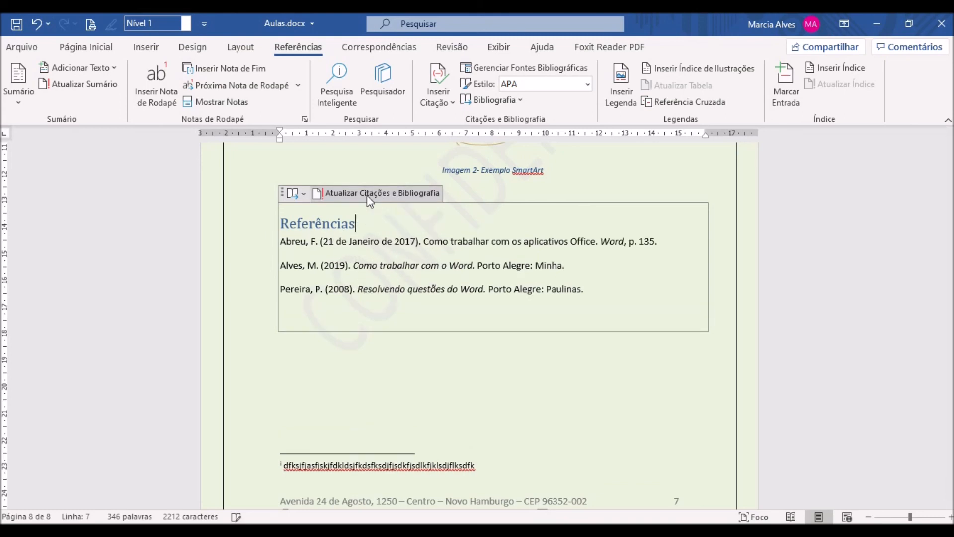